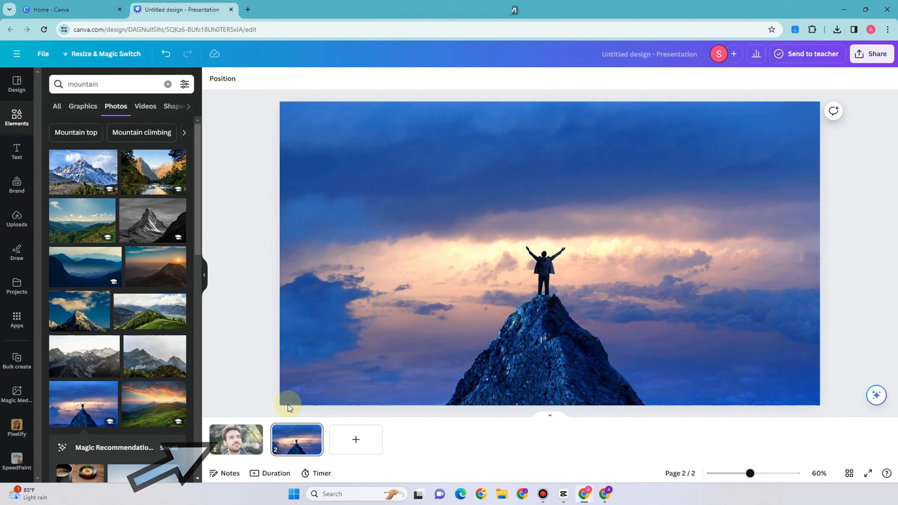
Search the design elements for "gradient" graphics.
left_click(236, 438)
left_click(298, 446)
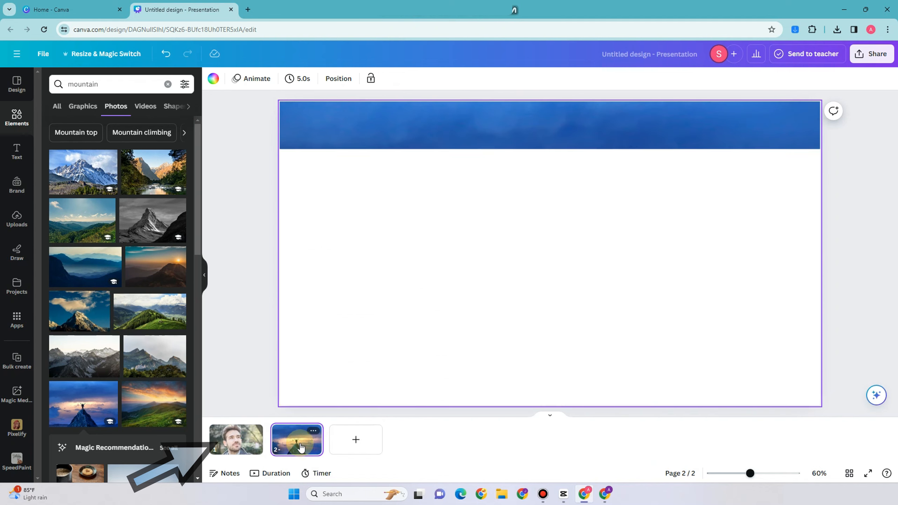
left_click(16, 117)
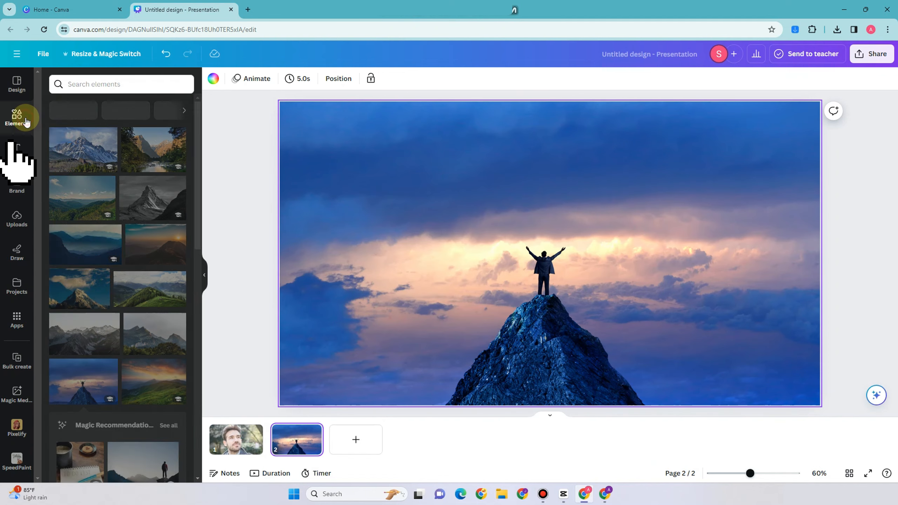
left_click(114, 84)
type("gradien")
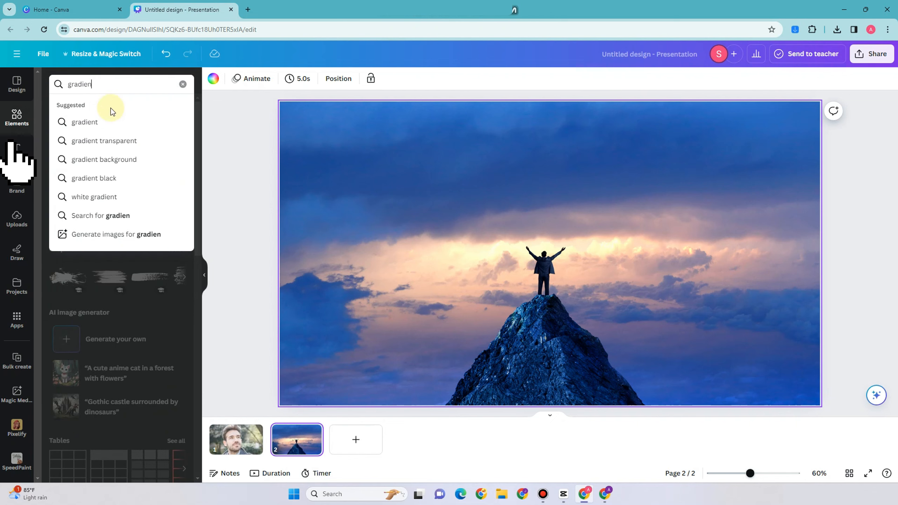
left_click(102, 122)
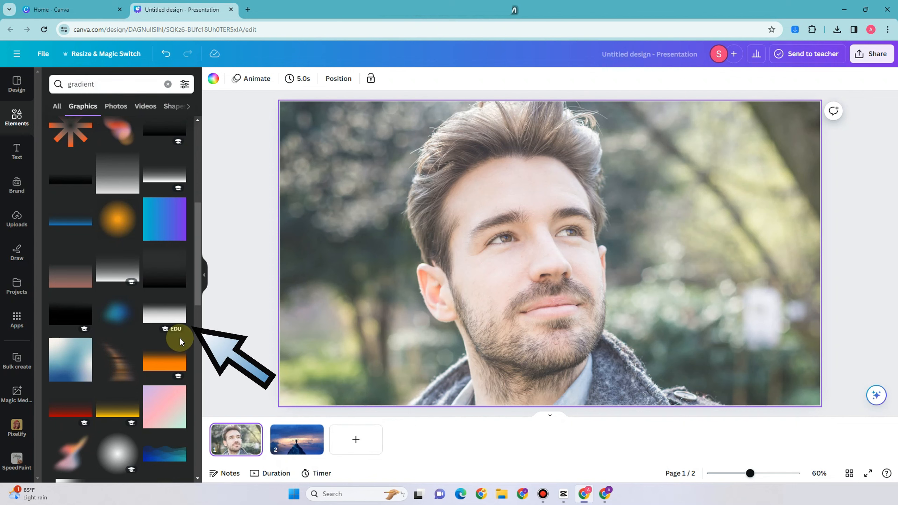
Add the white fading gradient to the portrait page, rotate it upright and place it over the photo's right side.
left_click_drag(169, 315, 555, 227)
left_click_drag(668, 307, 510, 234)
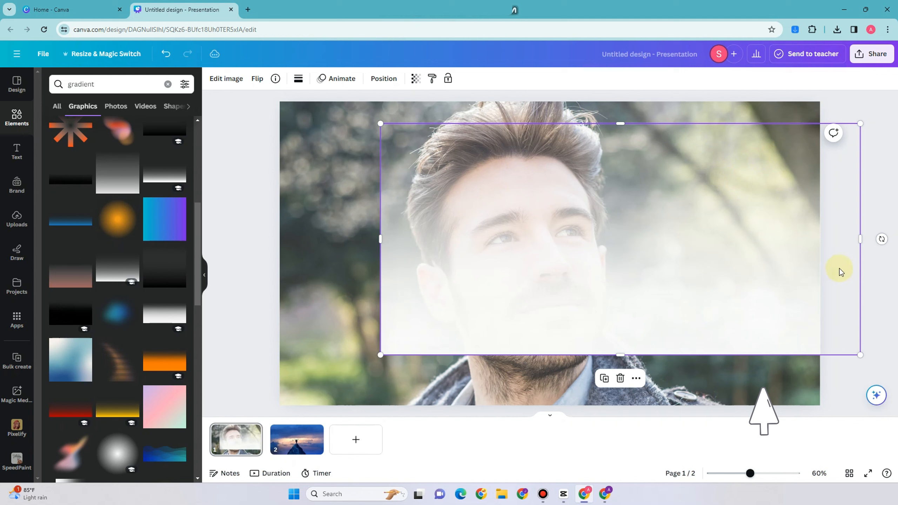
left_click_drag(886, 243, 624, 167)
left_click_drag(616, 221, 722, 233)
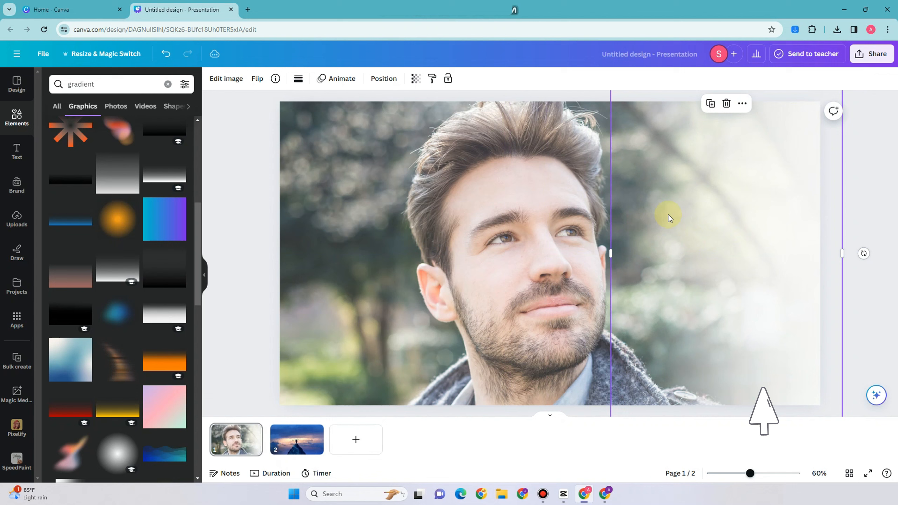
Duplicate the white gradient over the portrait's right side and group the two gradients.
left_click(710, 111)
left_click_drag(712, 180, 704, 217)
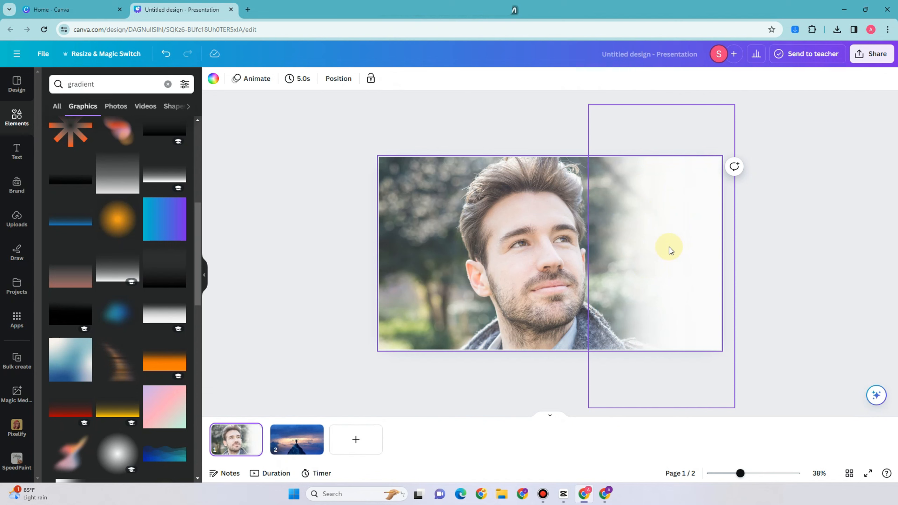
left_click(661, 246)
right_click(661, 248)
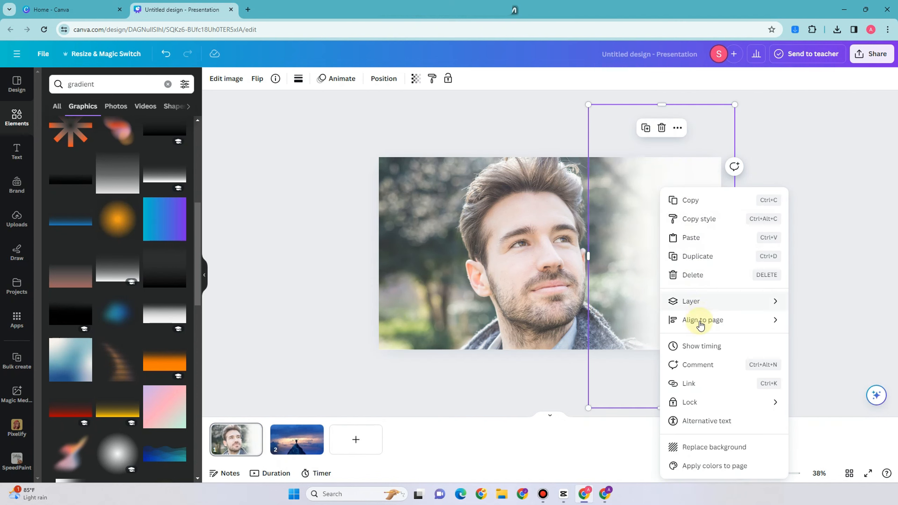
left_click(624, 283)
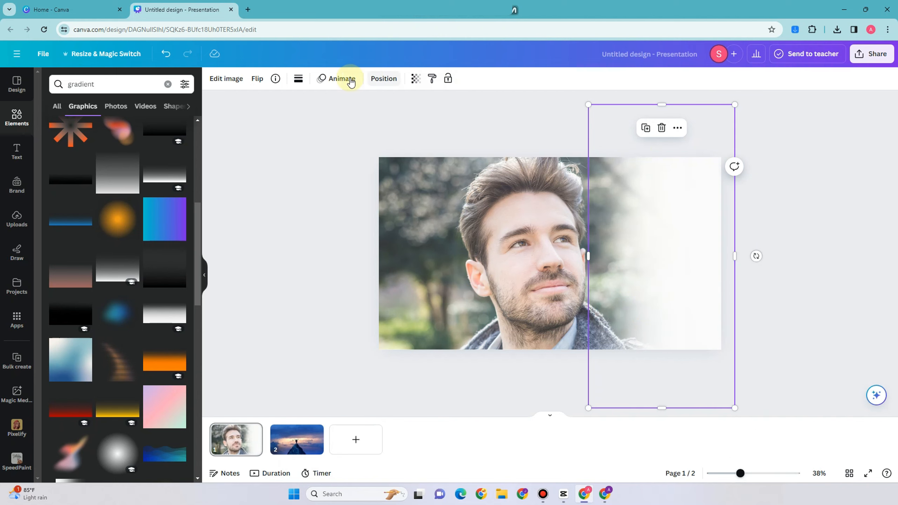
left_click(639, 125)
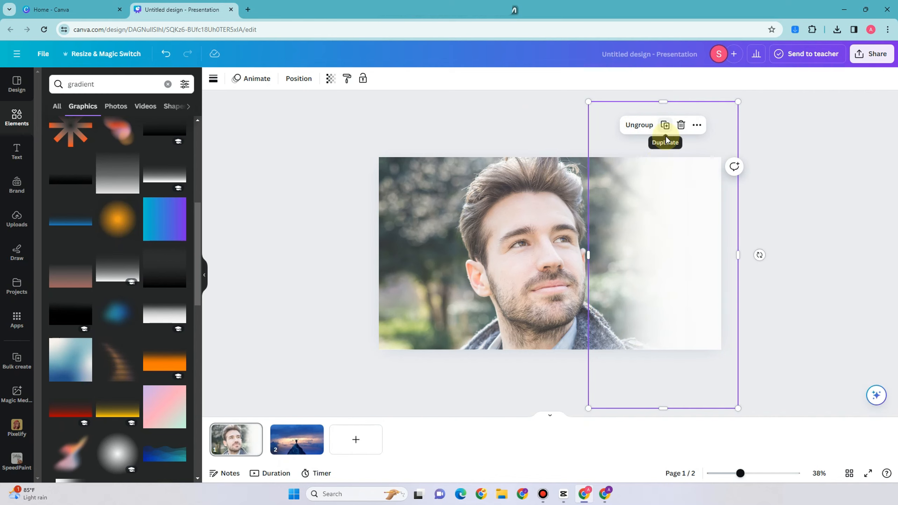
Copy the grouped white gradients from the portrait page.
right_click(654, 156)
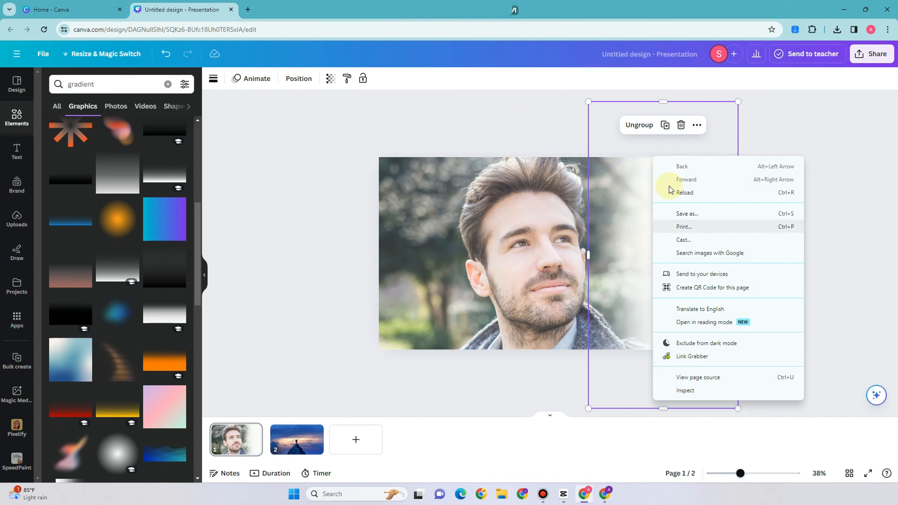
left_click(639, 161)
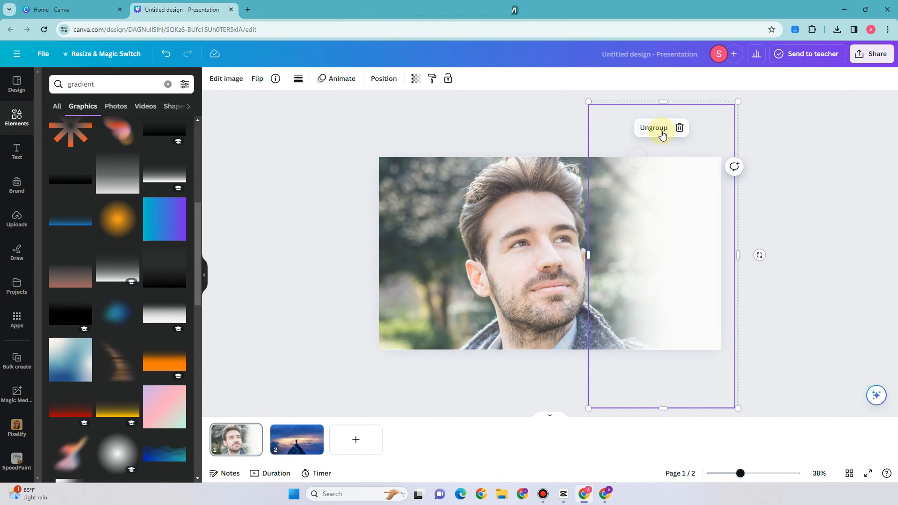
right_click(638, 218)
left_click(663, 229)
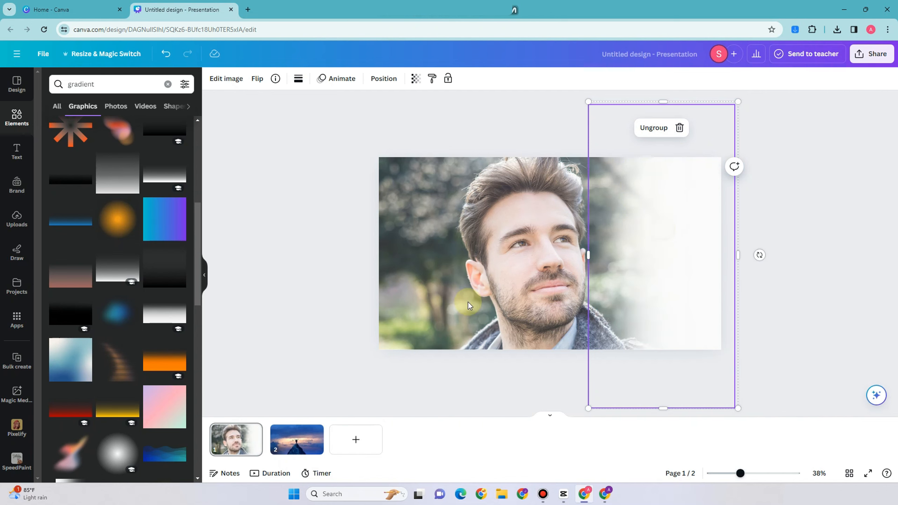
Paste the gradient group onto page 2 and rotate and position it to fade the mountain photo's left side.
left_click(288, 444)
key("ctrl+v")
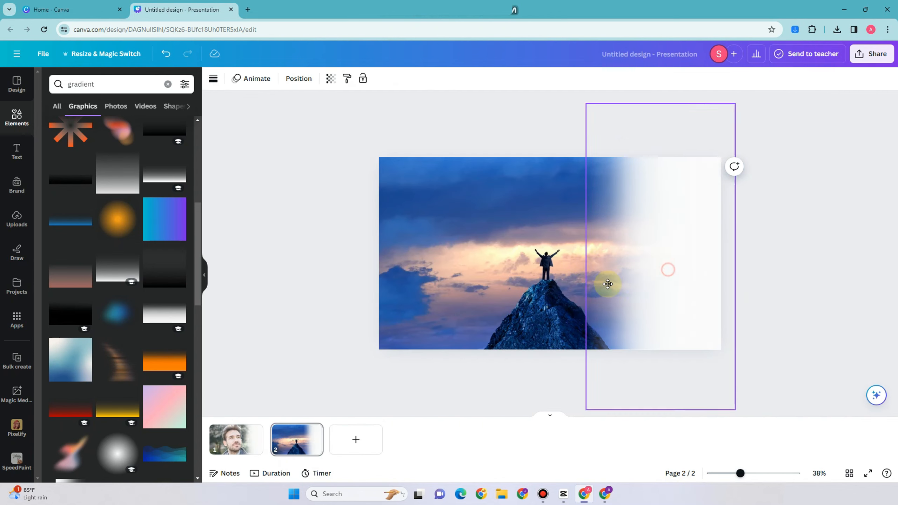
left_click_drag(668, 269, 429, 290)
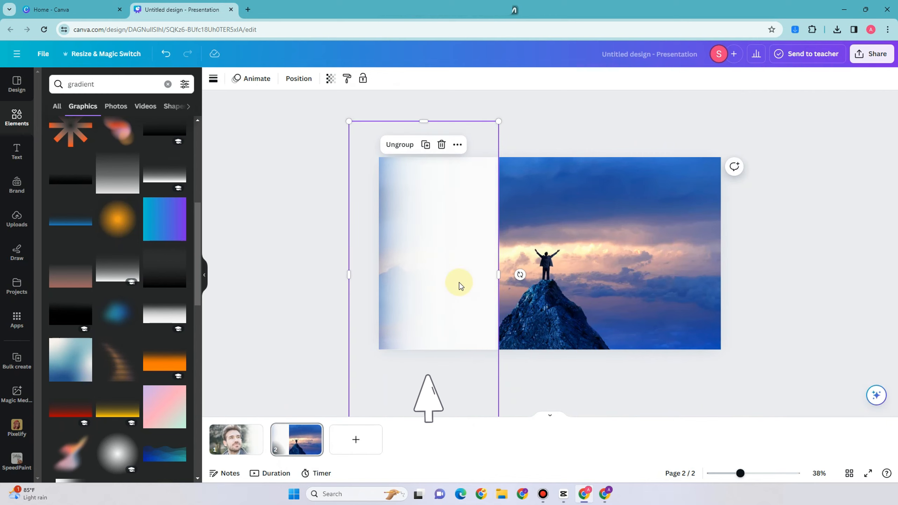
left_click_drag(519, 273, 469, 278)
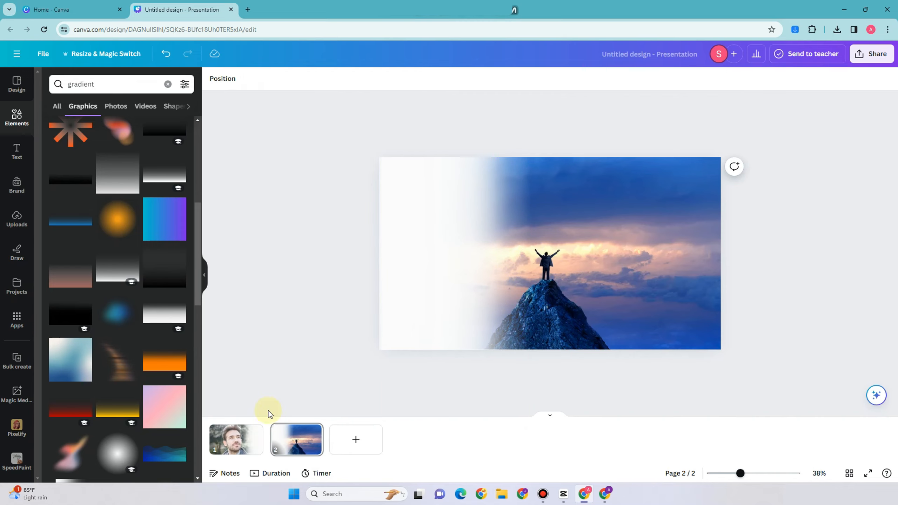
Download only page 1, the faded portrait, as a PNG.
left_click(872, 54)
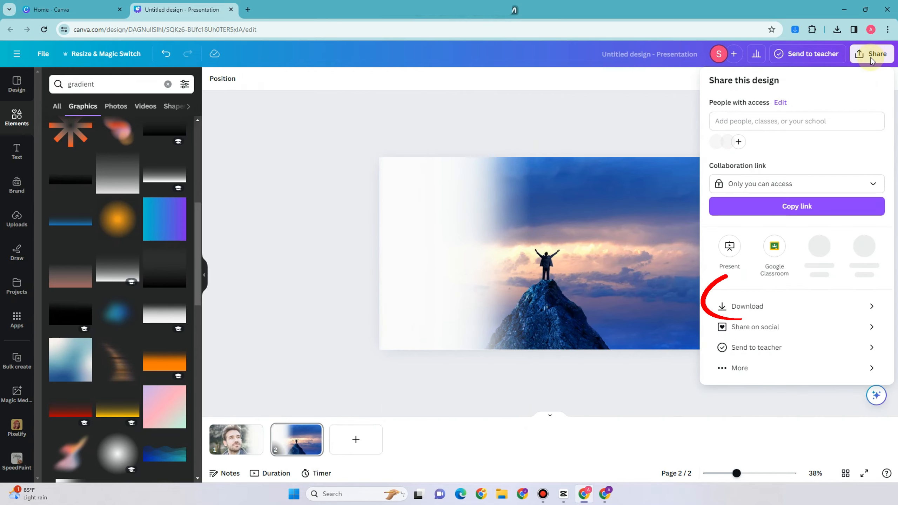
left_click(826, 305)
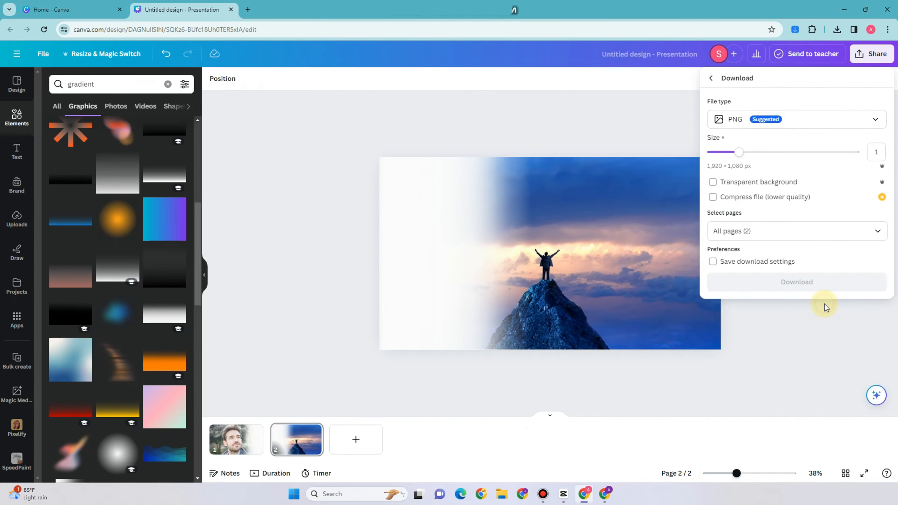
left_click(877, 233)
left_click(879, 310)
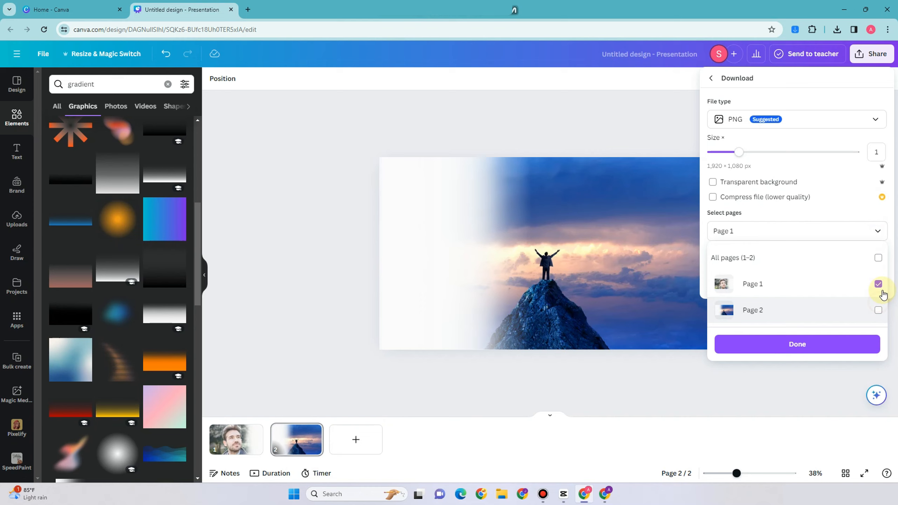
left_click(835, 343)
left_click(819, 283)
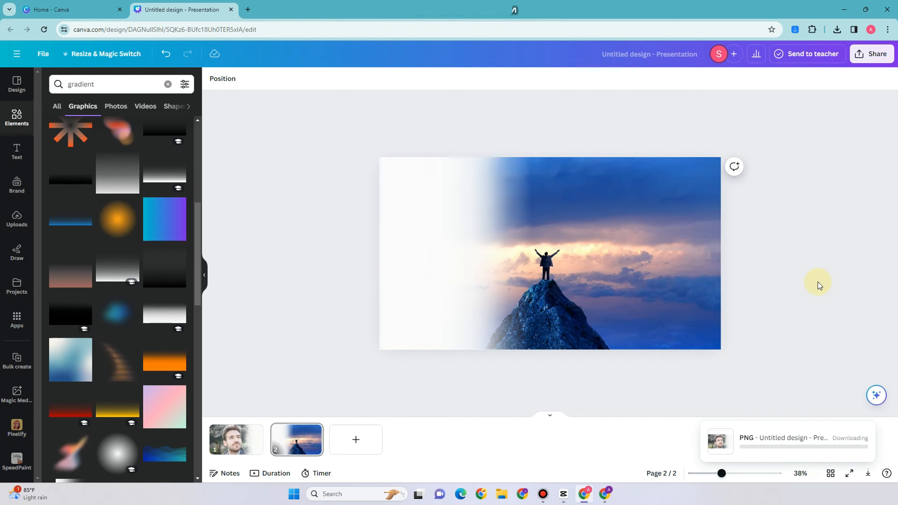
Download only page 2, the faded mountain photo, as a PNG.
left_click(872, 54)
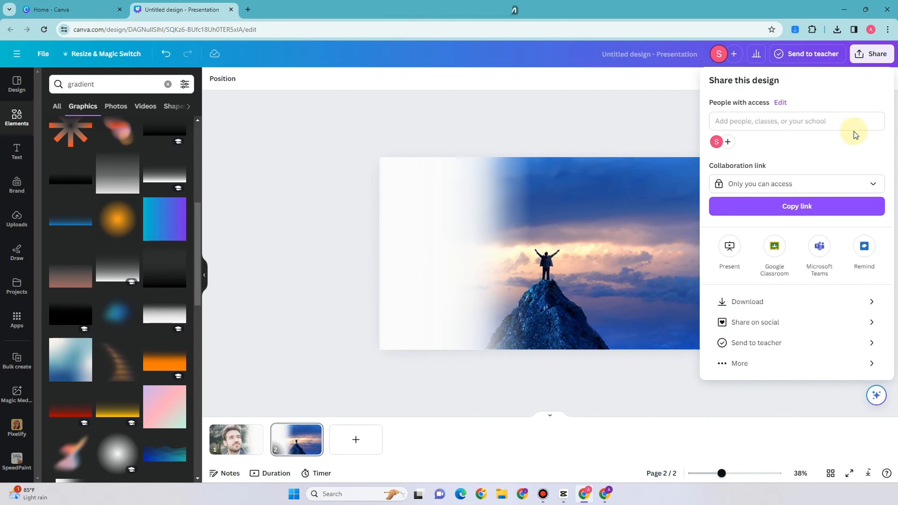
left_click(823, 301)
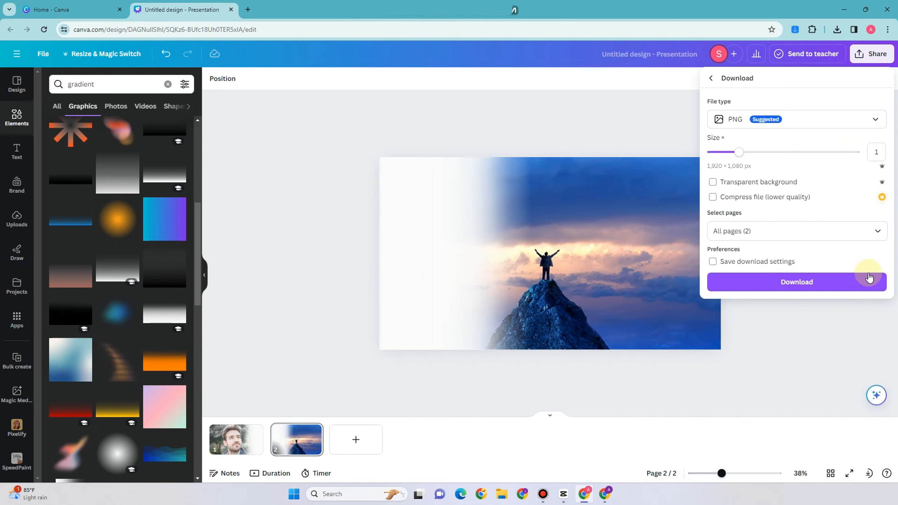
left_click(875, 235)
left_click(879, 284)
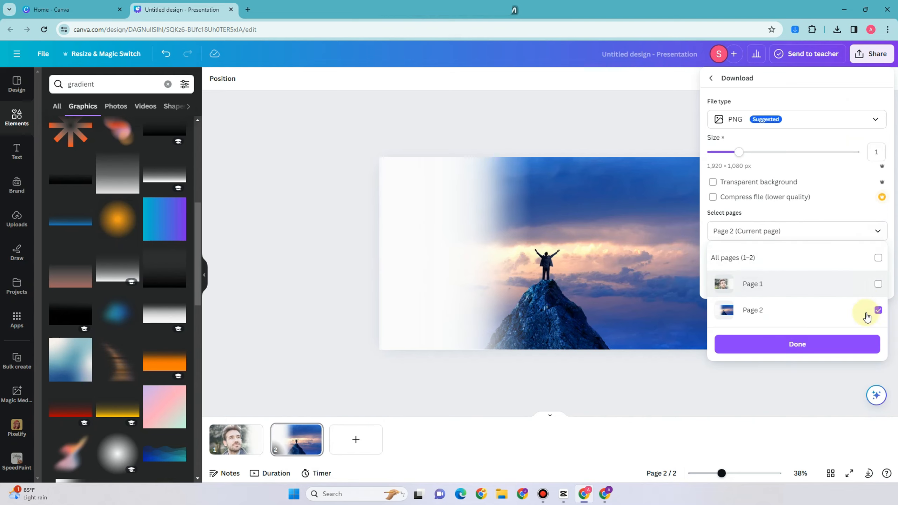
left_click(857, 347)
left_click(802, 283)
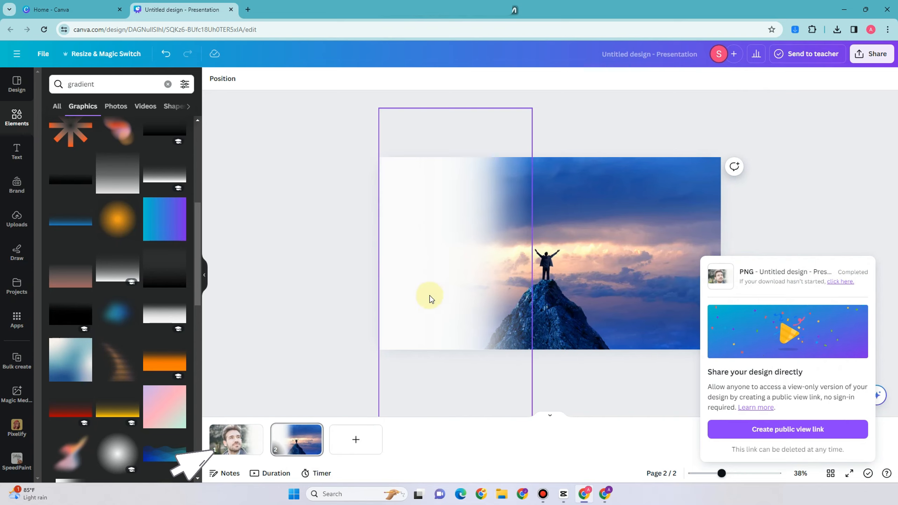
Delete page 2 with the mountain photo from the design.
left_click(826, 194)
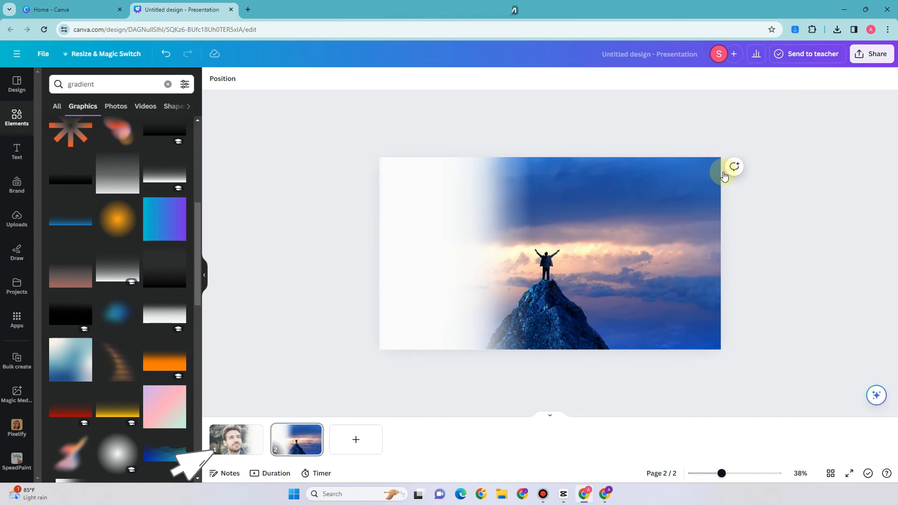
left_click(432, 322)
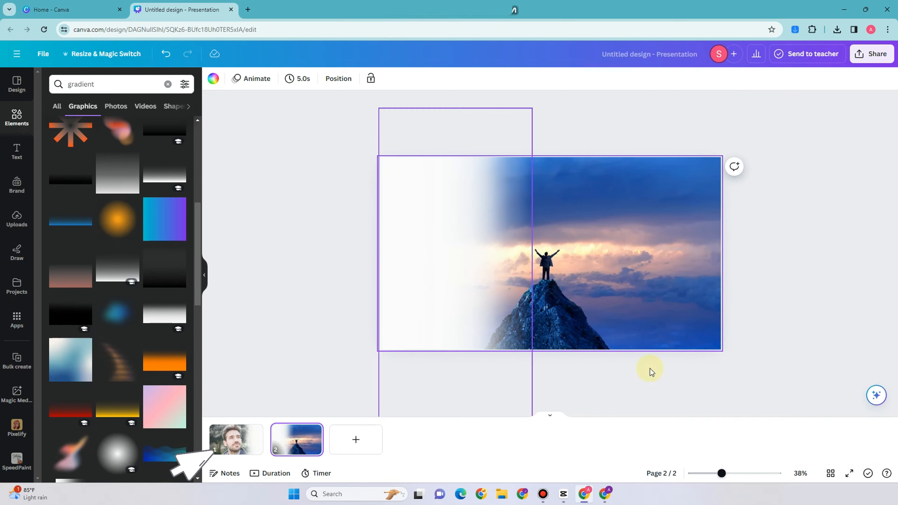
key("Delete")
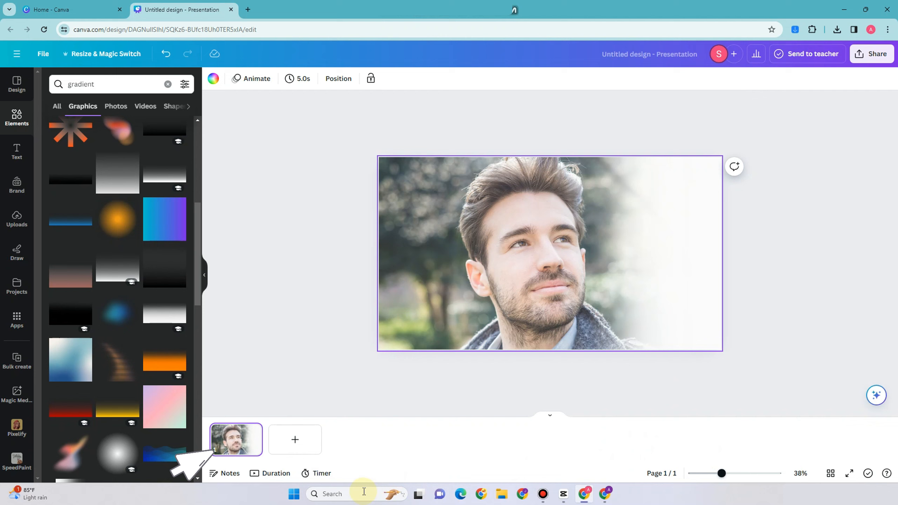
Remove the portrait photo from the remaining page.
left_click(656, 287)
left_click(513, 265)
key("Delete")
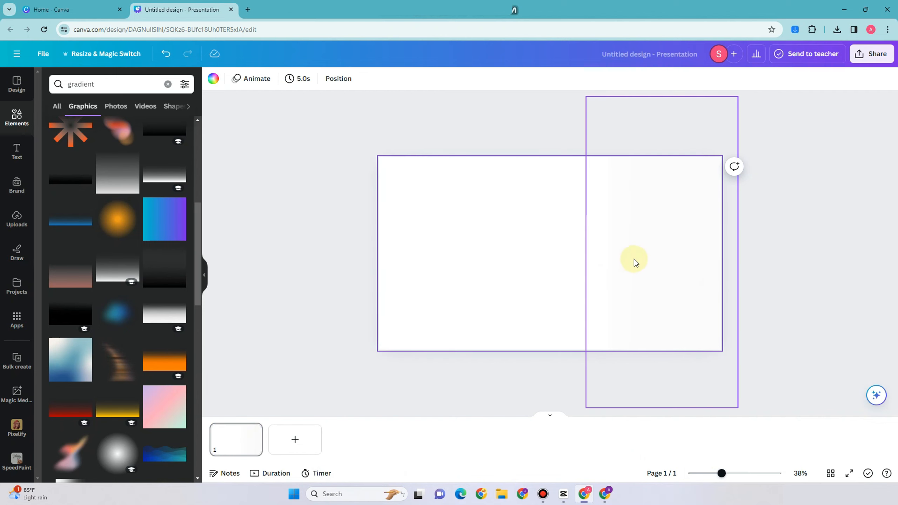
Upload the exported PNGs, then place the faded mountain image on the page and enlarge it.
left_click(7, 224)
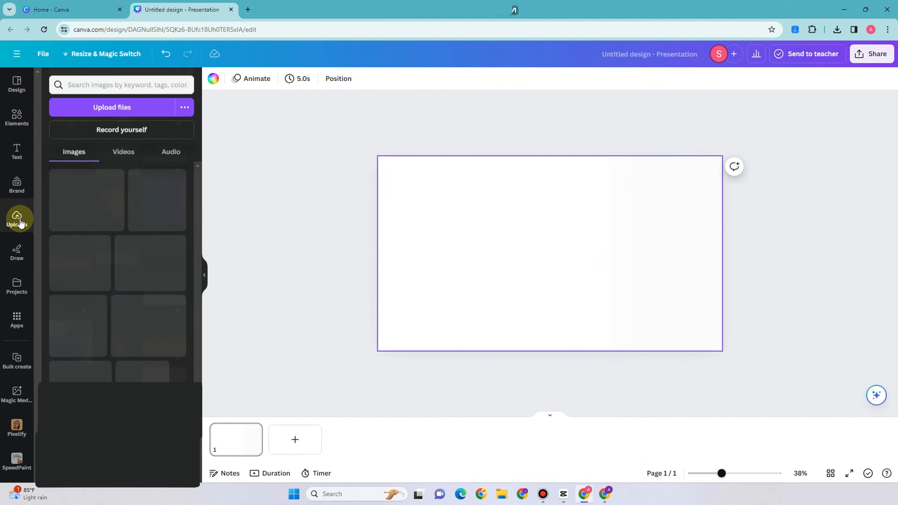
left_click(109, 218)
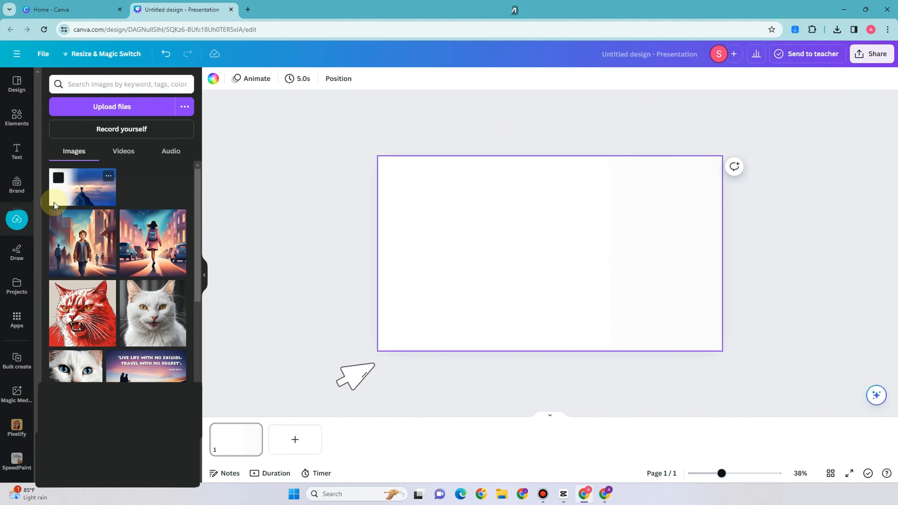
left_click_drag(71, 193, 509, 240)
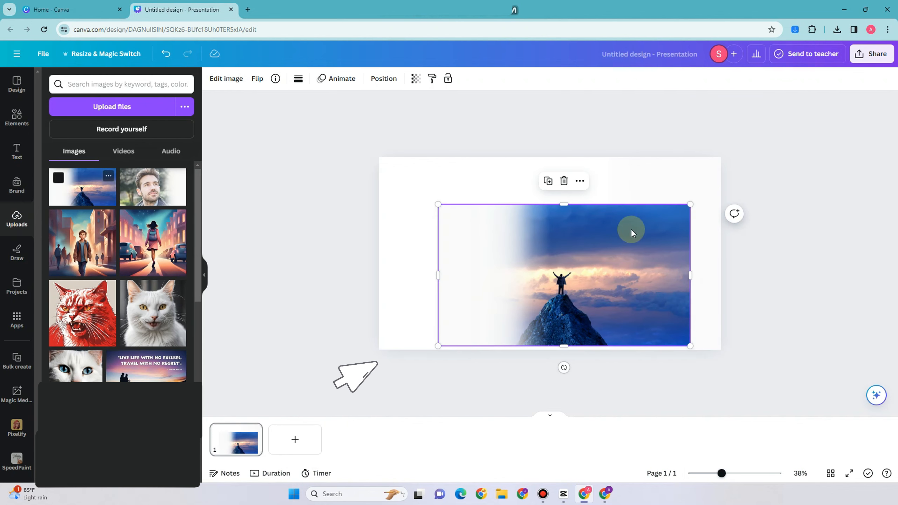
left_click_drag(691, 205, 732, 181)
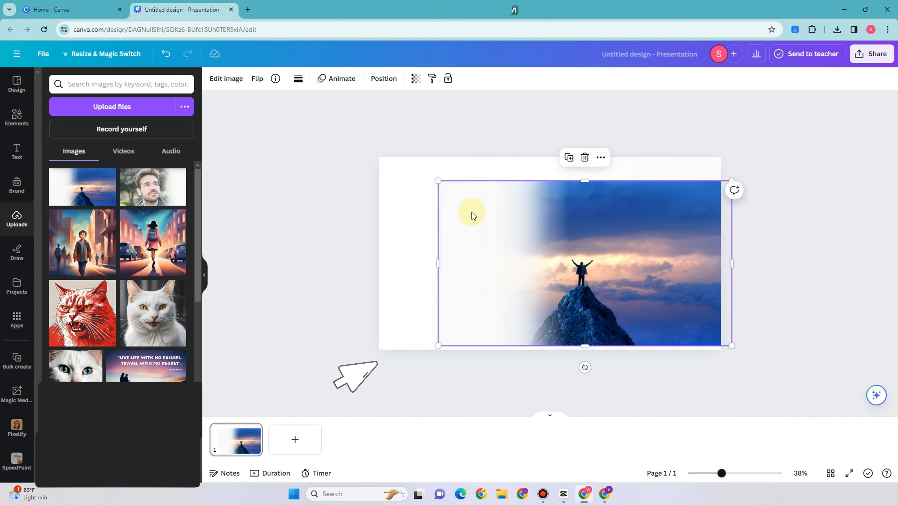
Try setting the faded mountain image as the page background, and undo it.
right_click(495, 262)
left_click(578, 447)
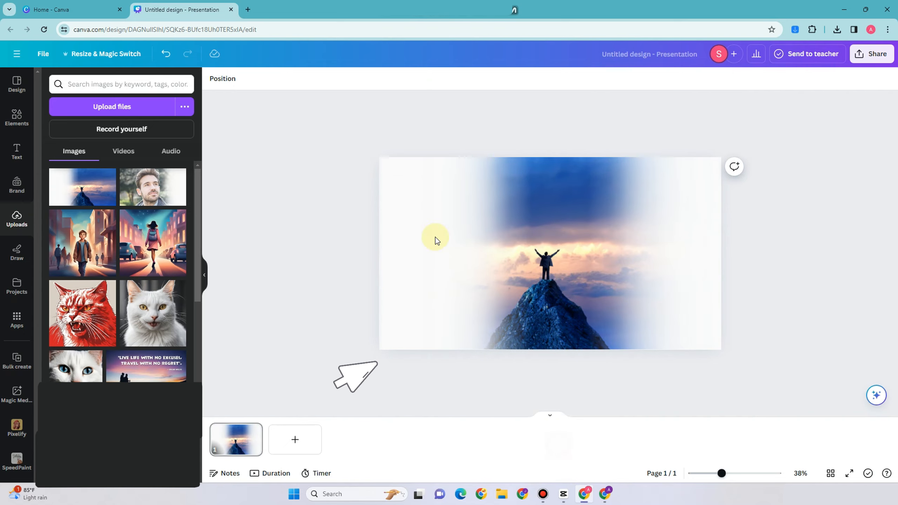
key("ctrl+z")
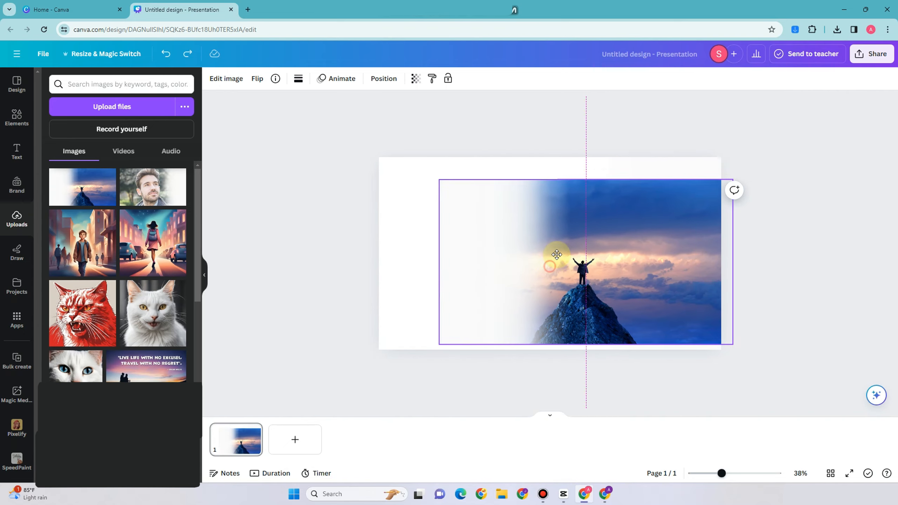
Enlarge the faded mountain image and position it to cover the whole page.
left_click_drag(444, 165, 367, 122)
left_click_drag(497, 241, 501, 256)
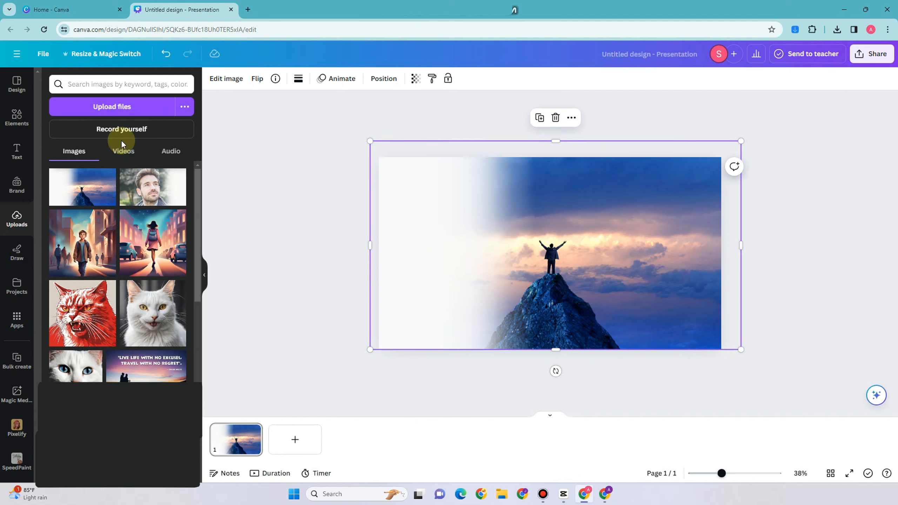
Place the faded portrait image over the mountain image and enlarge it to cover most of the page.
left_click_drag(155, 196, 418, 209)
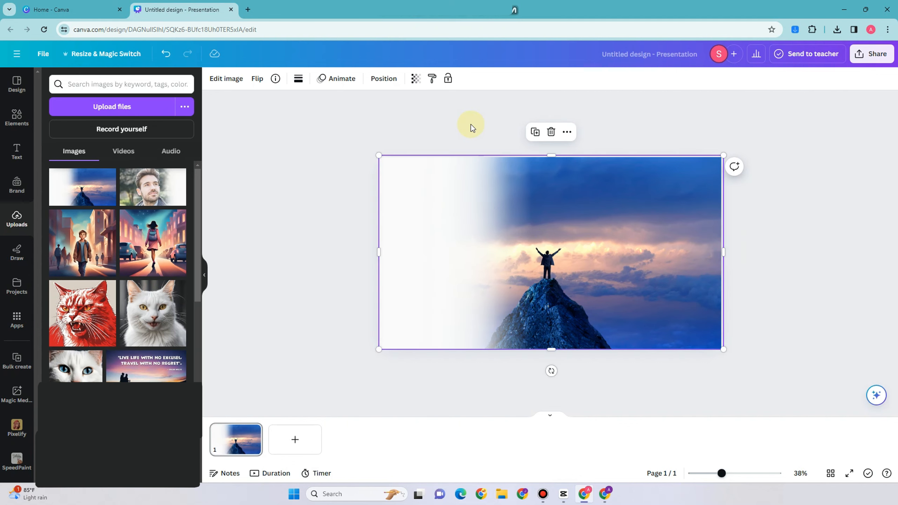
left_click_drag(623, 196, 707, 170)
mouse_move(702, 333)
left_mouse_down()
mouse_move(712, 347)
mouse_move(663, 333)
left_mouse_up()
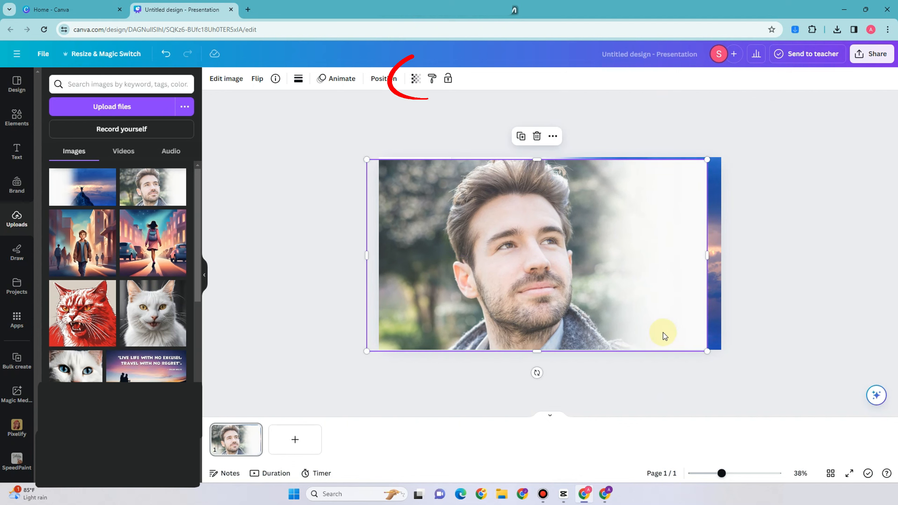
Set the transparency of the faded portrait image to 50.
left_click(415, 80)
left_click_drag(381, 118, 366, 126)
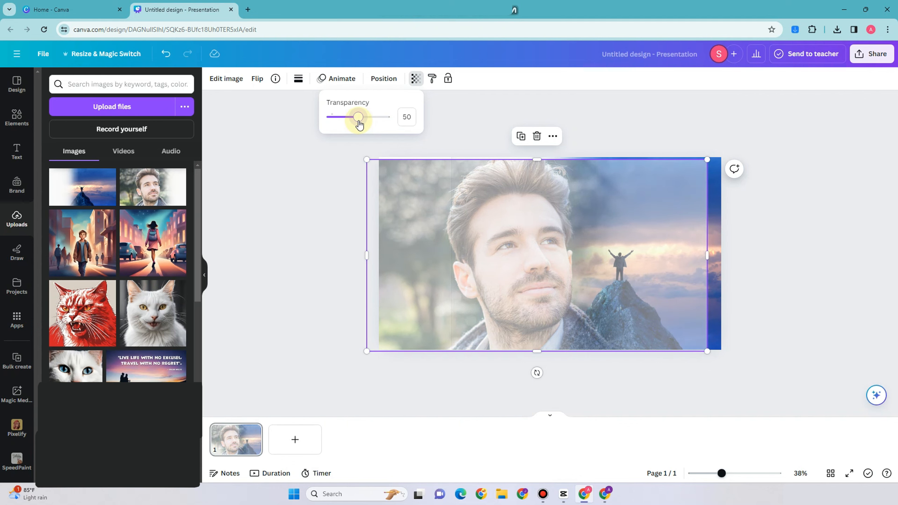
left_click(796, 161)
left_click(694, 114)
Reposition and enlarge the layered portrait and mountain images so that together they fill the page.
left_click_drag(652, 186, 646, 184)
left_click(793, 161)
left_click(715, 261)
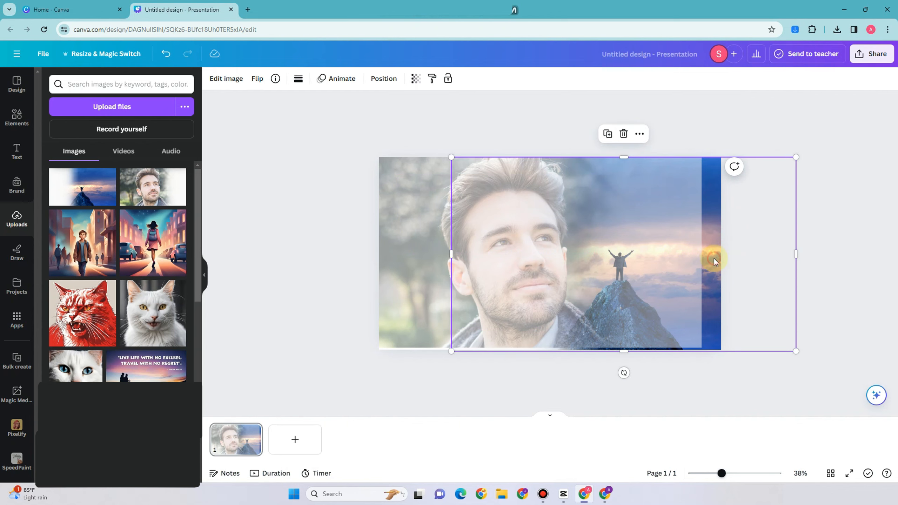
left_click(659, 209)
left_click_drag(703, 155, 721, 145)
left_click_drag(696, 172, 696, 180)
left_click(796, 200)
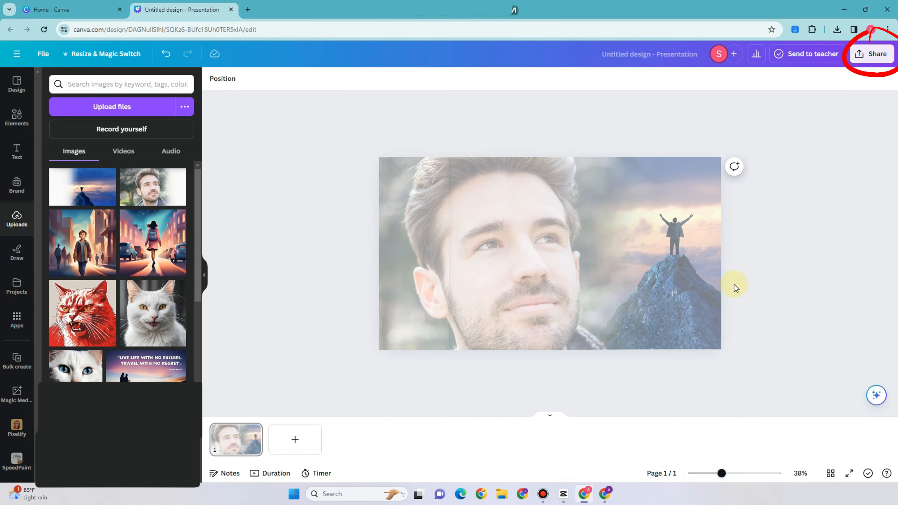
left_click(789, 262)
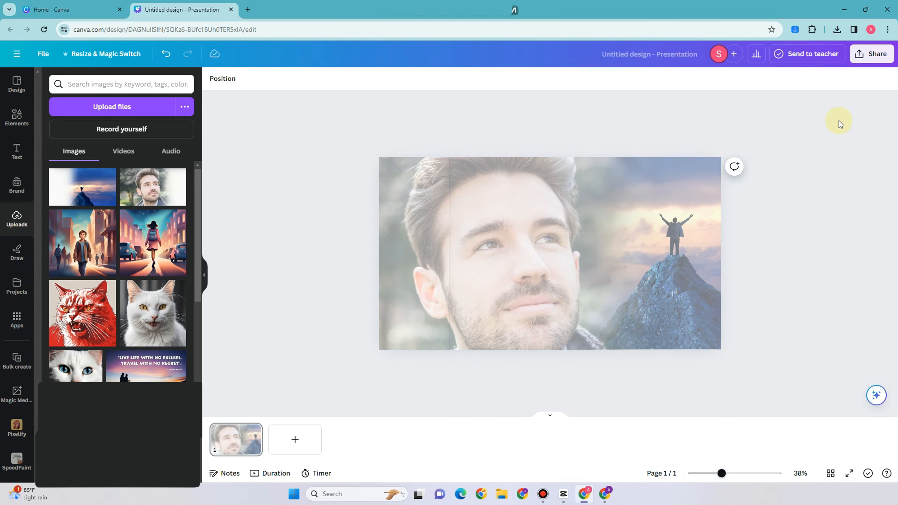
Download the blended portrait and mountain design.
left_click(868, 59)
left_click(868, 56)
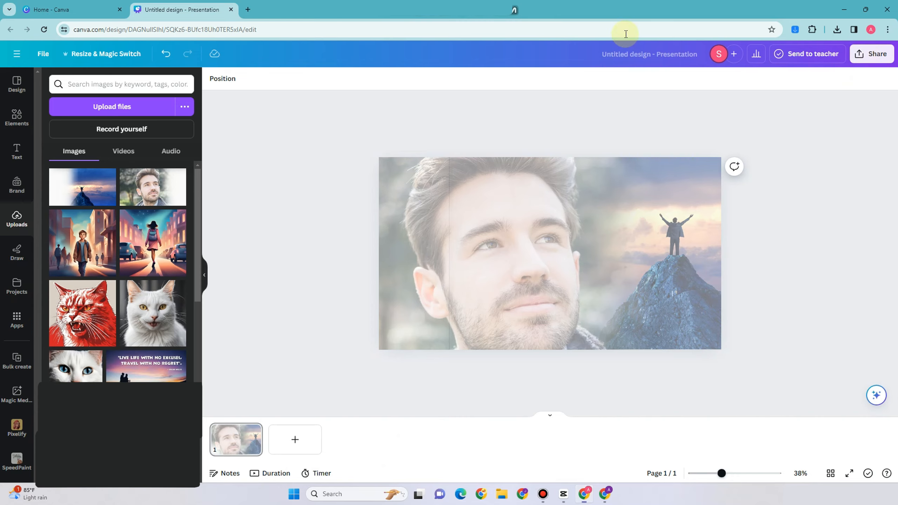
left_click(875, 59)
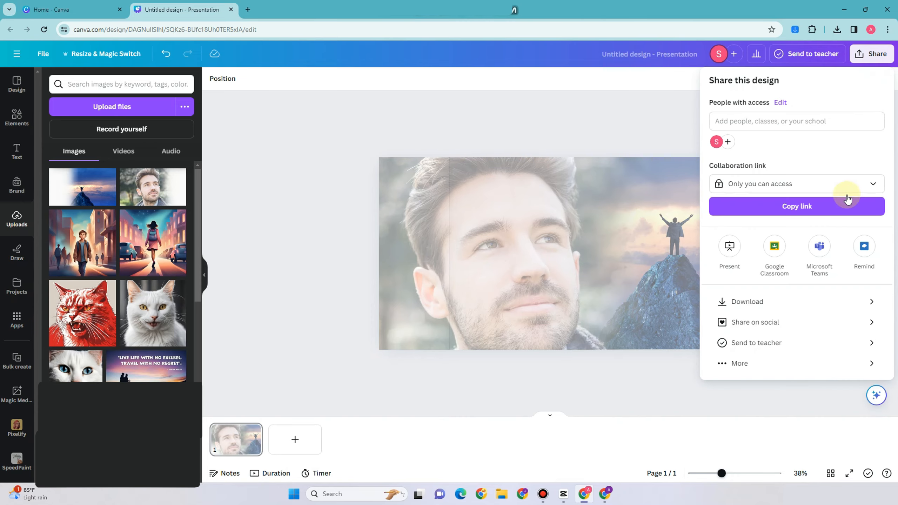
left_click(812, 301)
left_click(797, 245)
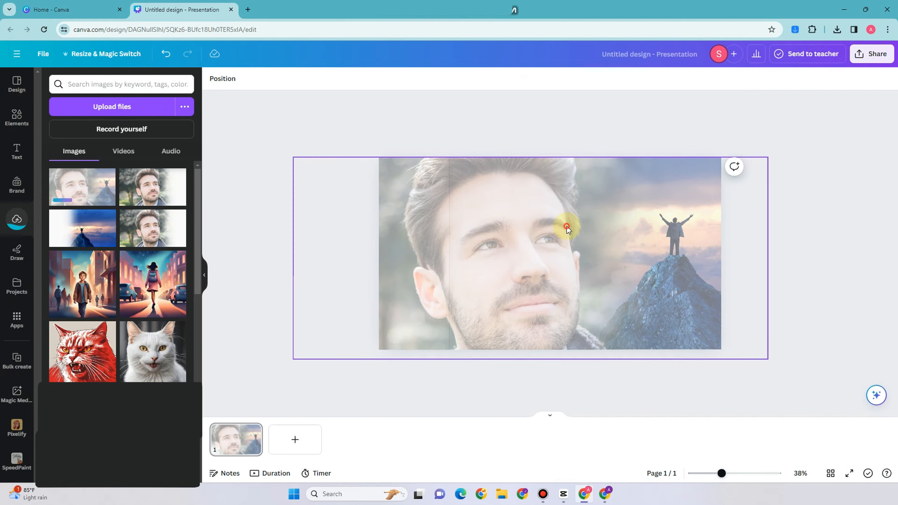
Delete the layered portrait and mountain images from the page.
left_click(567, 226)
key("Delete")
left_click(568, 227)
key("Delete")
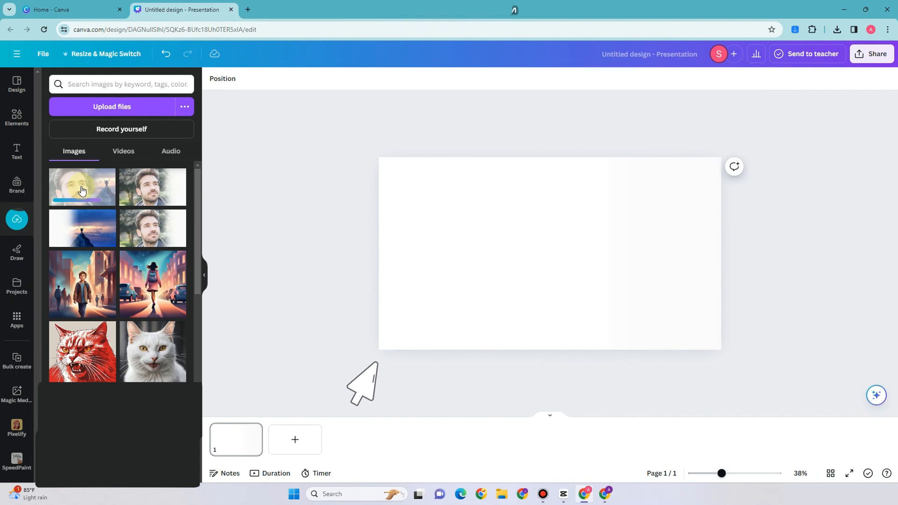
Place the uploaded blended image on the page, then enlarge and position it to cover the whole page.
left_click_drag(82, 192, 446, 214)
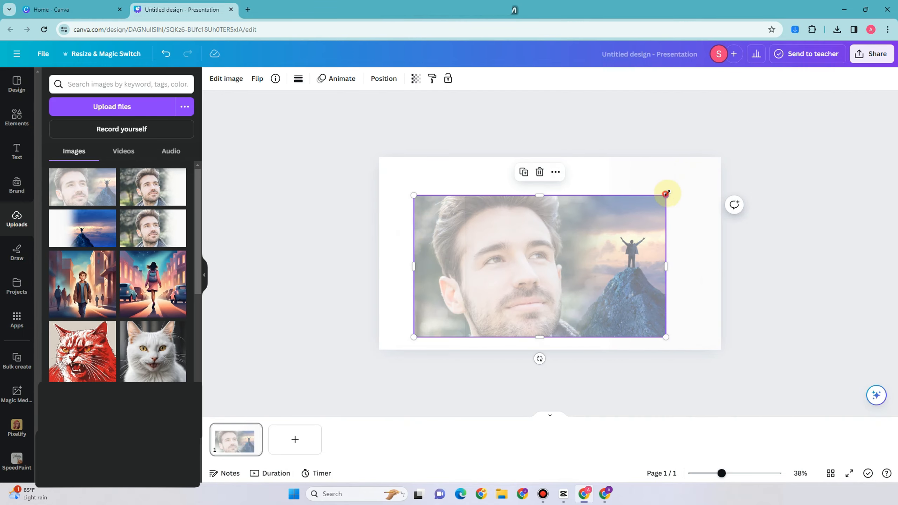
left_click_drag(667, 194, 713, 169)
left_click_drag(410, 170, 371, 150)
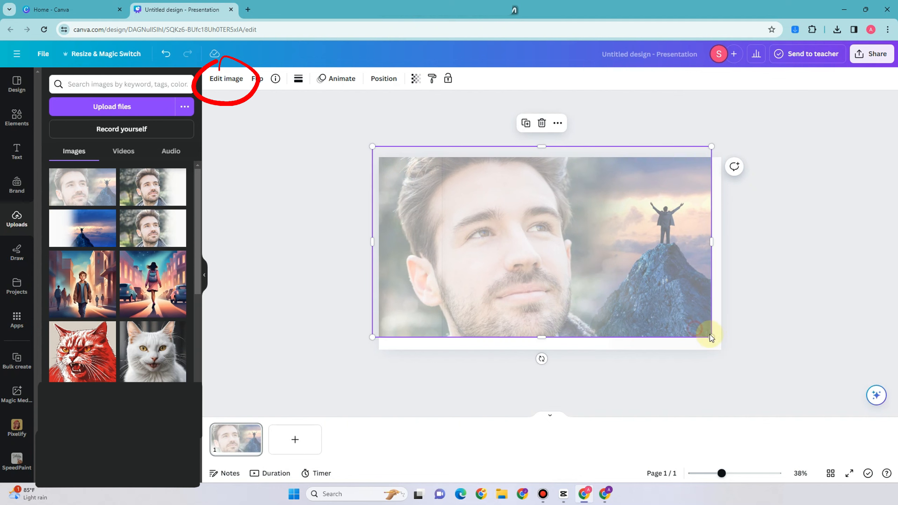
left_click_drag(710, 335, 723, 346)
left_click_drag(685, 322, 687, 330)
left_click(325, 187)
left_click(454, 224)
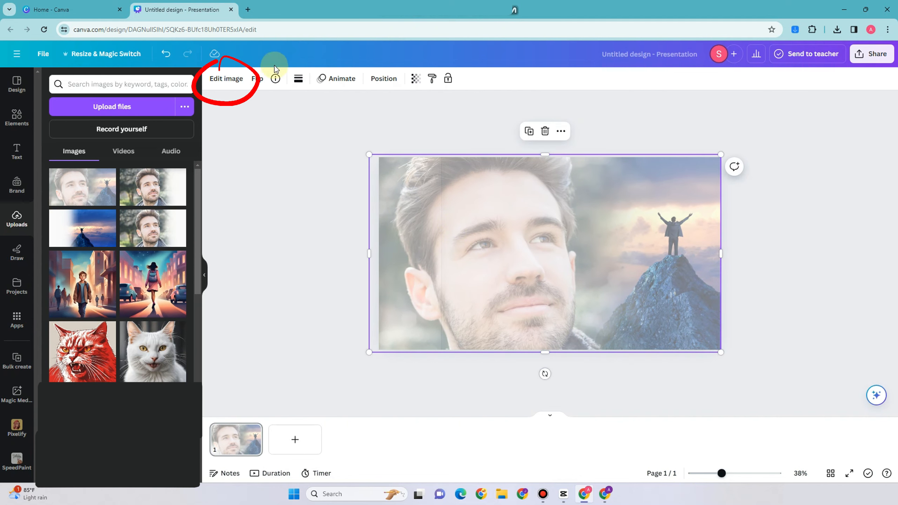
Adjust the blended image's light, setting brightness to -47 and contrast to 100.
left_click(230, 82)
left_click(122, 93)
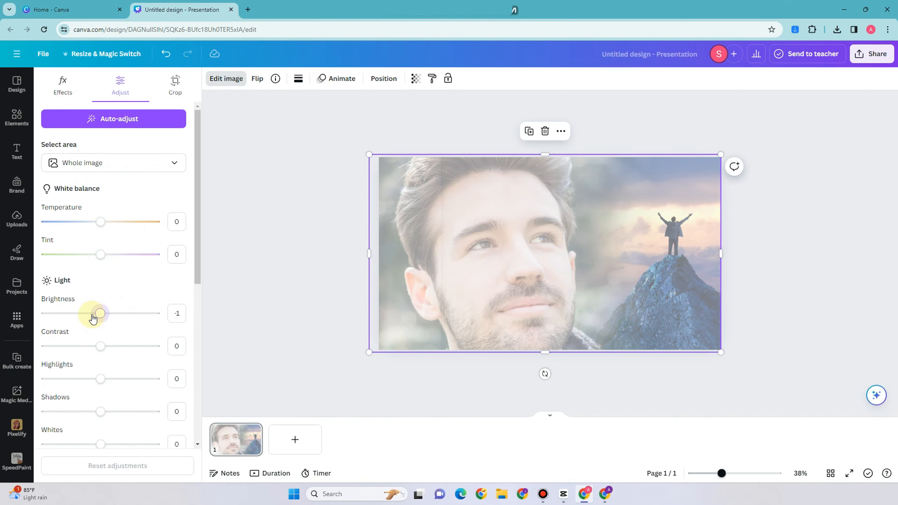
left_click_drag(93, 319, 84, 318)
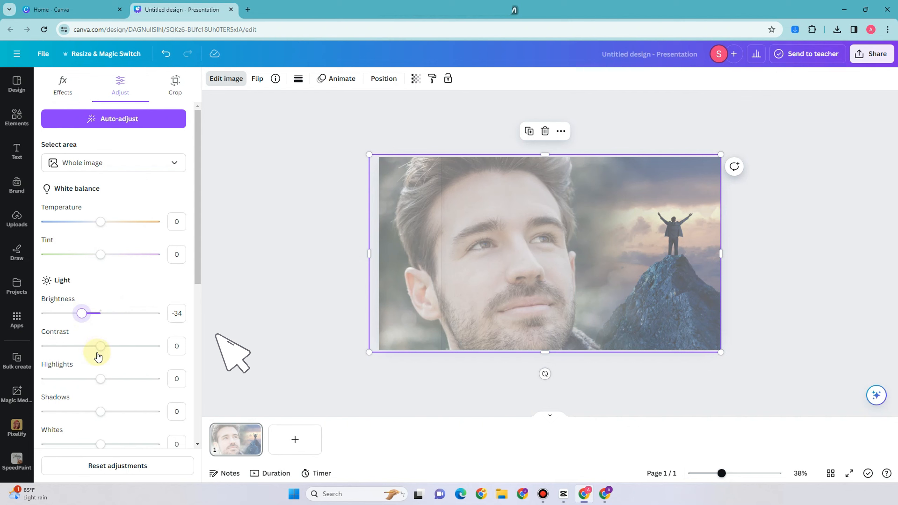
left_click_drag(102, 351, 172, 352)
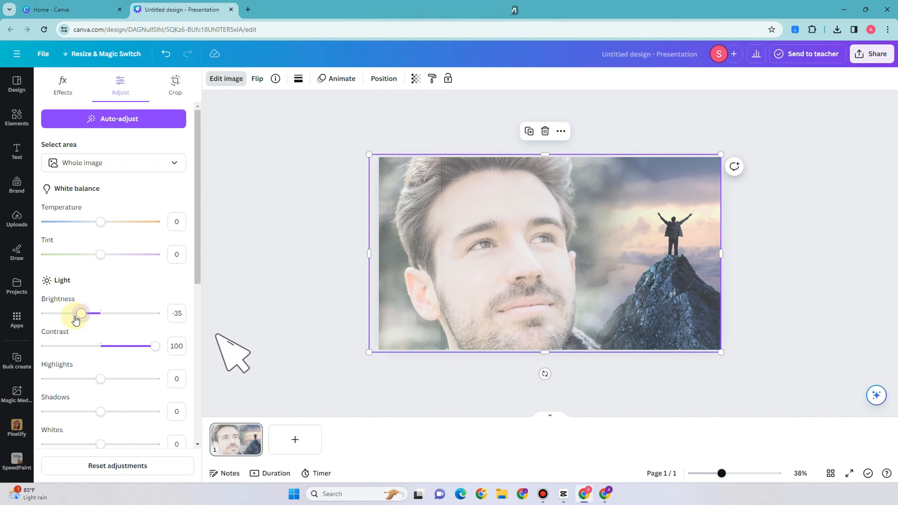
left_click_drag(75, 320, 86, 318)
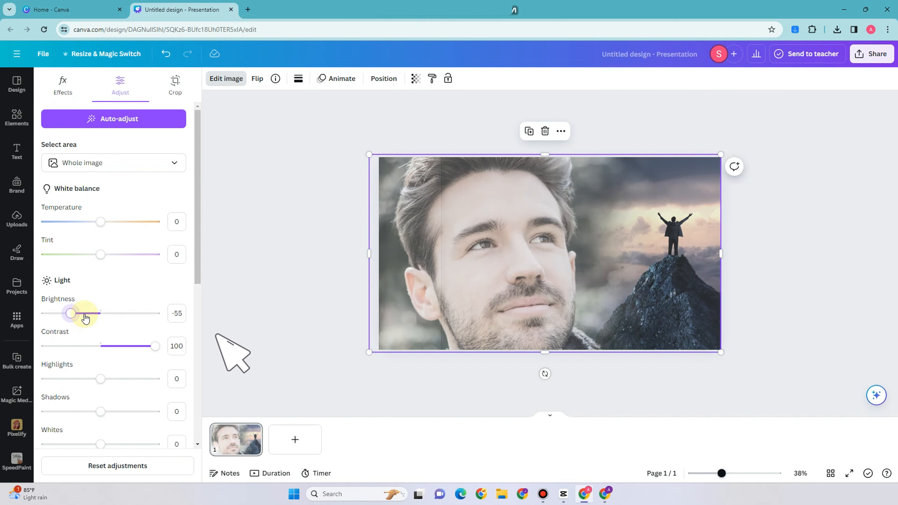
left_click_drag(79, 317, 78, 313)
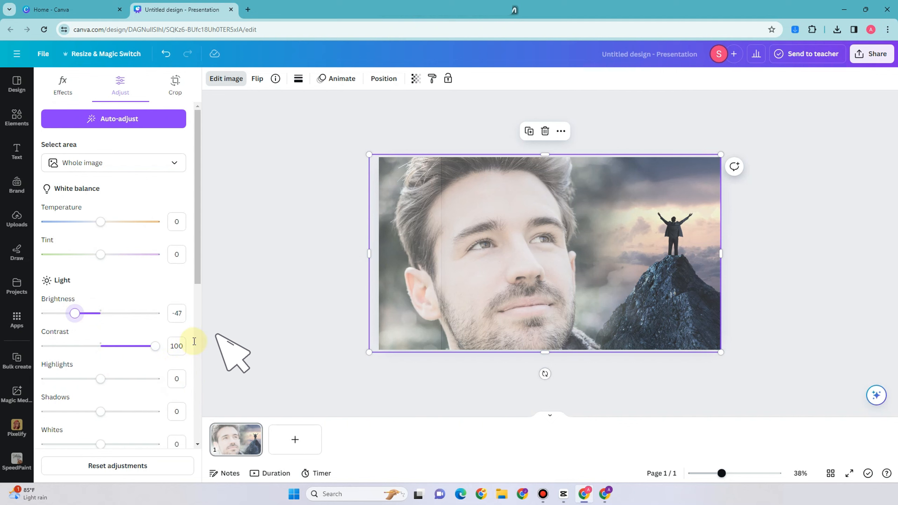
Set the blended image's saturation to 34 and deselect the image.
scroll(152, 324, "down", 5)
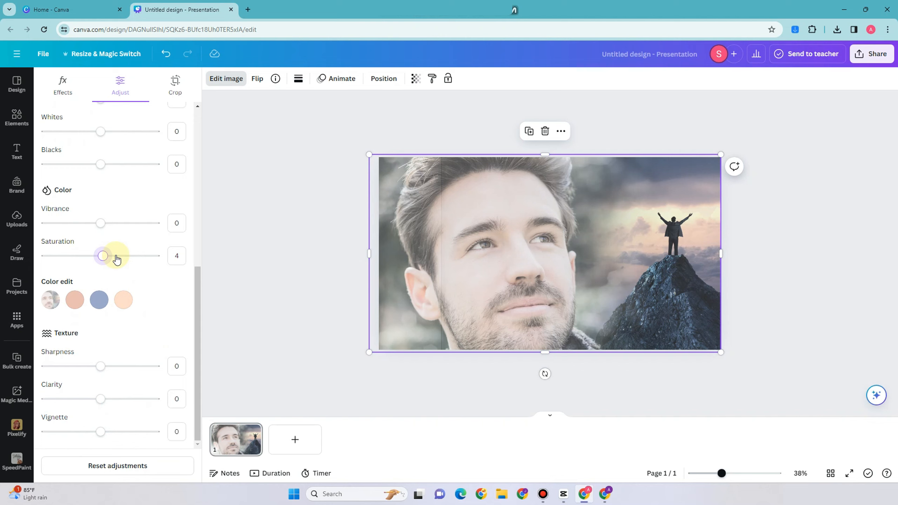
left_click_drag(117, 260, 117, 260)
left_click_drag(121, 260, 124, 260)
left_click(119, 256)
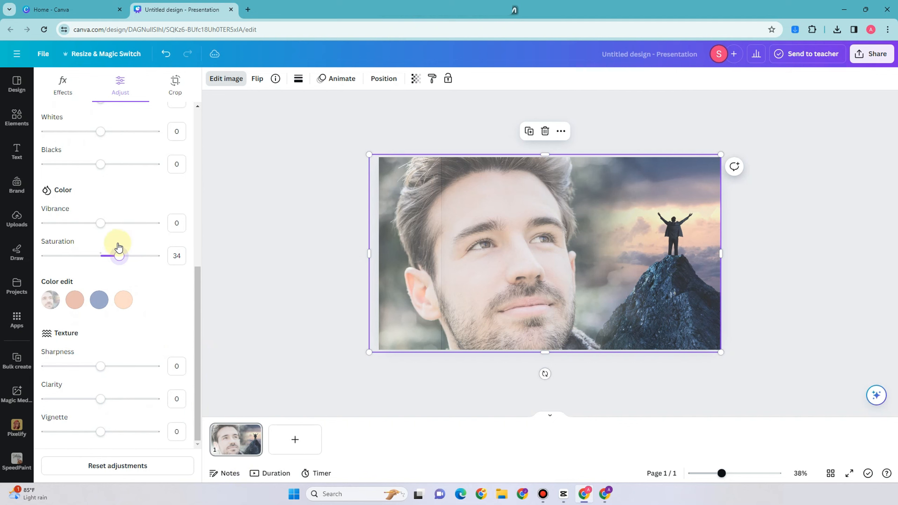
key("Escape")
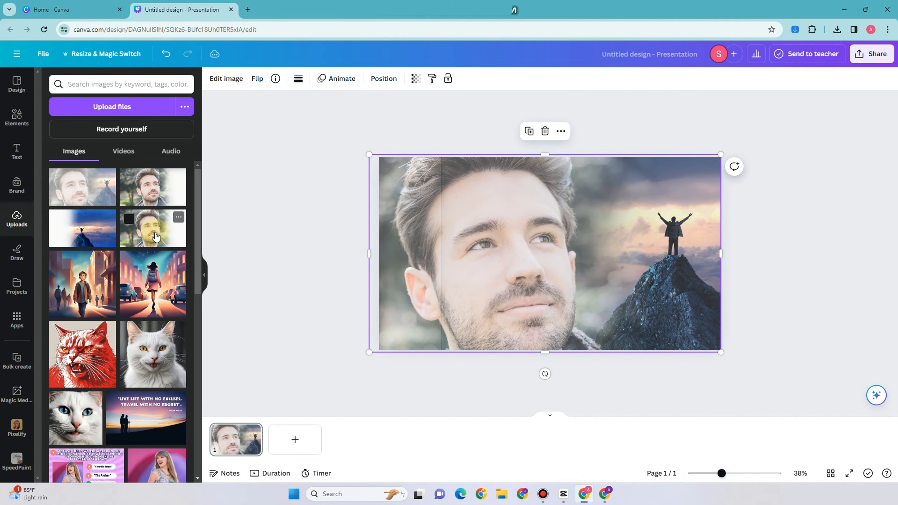
left_click(307, 269)
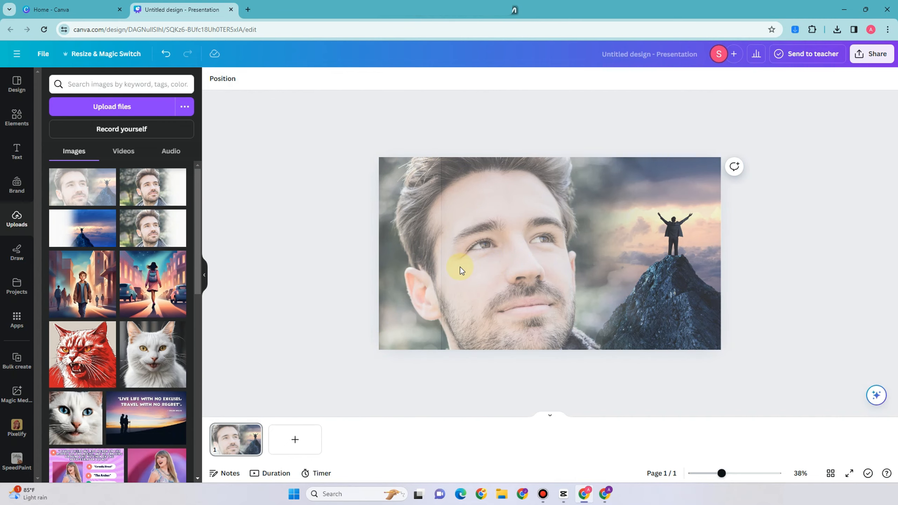
Preview the blended design in full screen, and exit the preview.
left_click(483, 267)
left_click(237, 79)
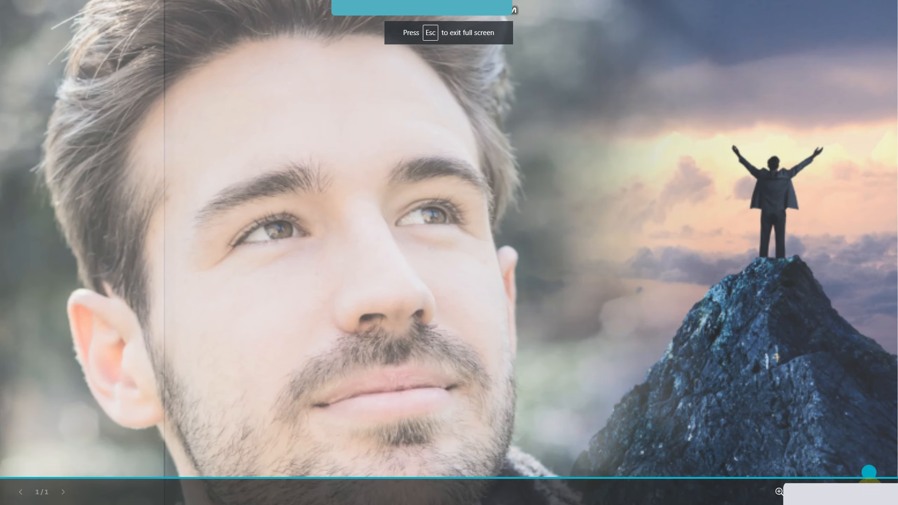
key("Escape")
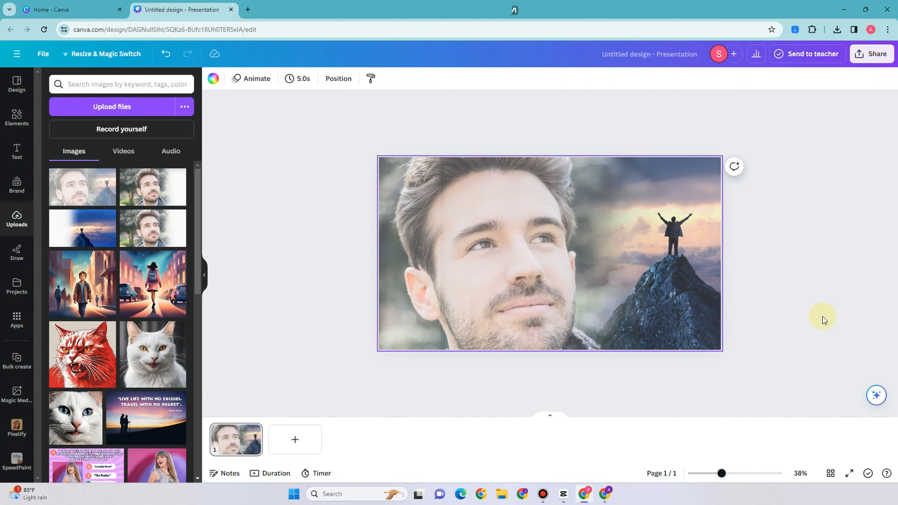
Open the download options for the colour-adjusted blended design.
left_click(875, 57)
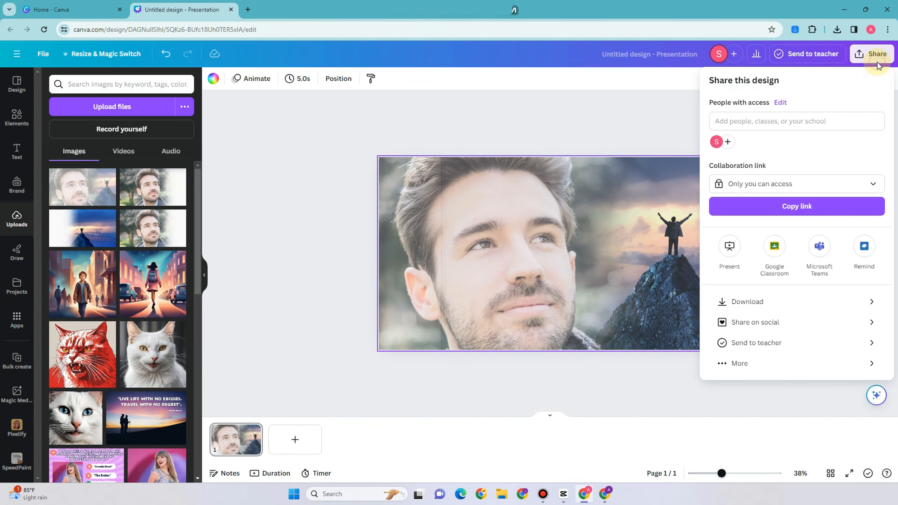
left_click(785, 303)
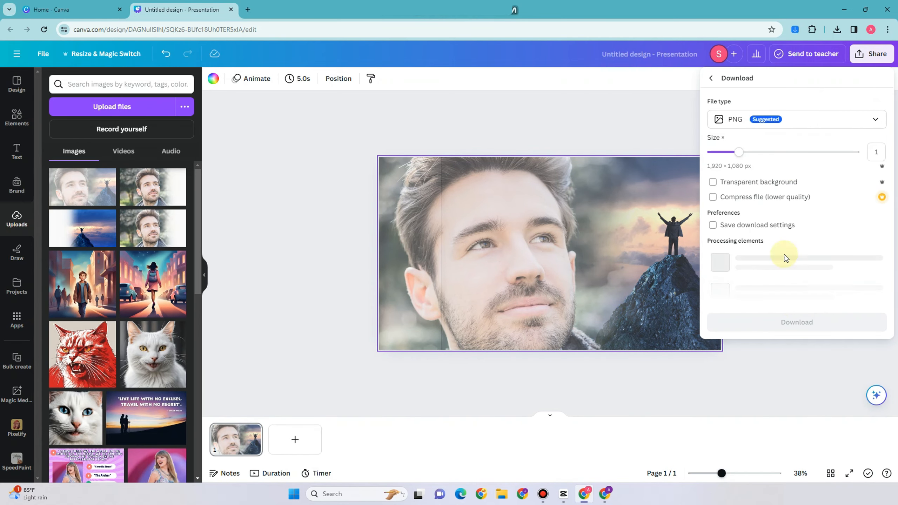